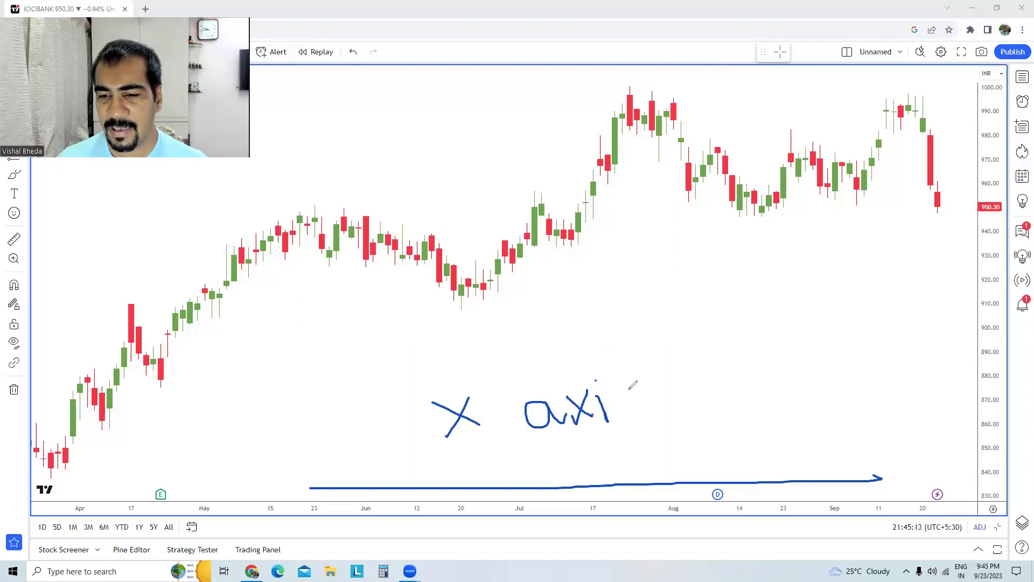
Finish the 'X axis' label under the candles and write 'Y axis' beside the price scale.
mouse_move(635, 387)
mouse_down()
mouse_move(649, 414)
mouse_move(640, 429)
mouse_up()
mouse_move(891, 124)
mouse_down()
mouse_move(919, 136)
mouse_move(917, 165)
mouse_up()
drag(918, 236, 940, 248)
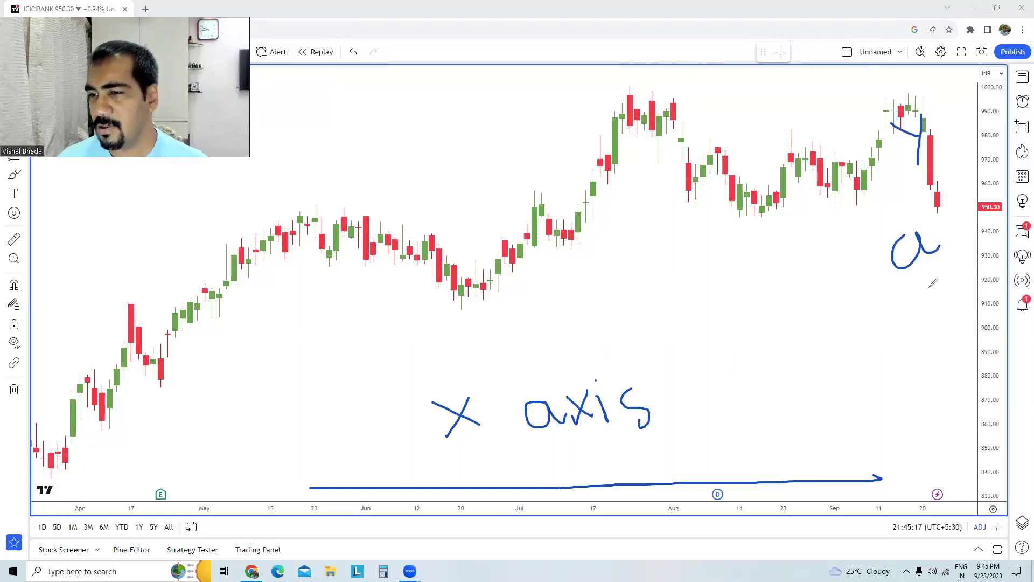
mouse_move(910, 291)
mouse_down()
mouse_move(932, 307)
mouse_move(918, 309)
mouse_up()
mouse_move(925, 329)
mouse_down()
mouse_move(940, 381)
mouse_move(923, 387)
mouse_up()
click(919, 329)
Draw a line down the price axis with an arrow pointing at it.
drag(976, 139, 991, 415)
drag(994, 456, 990, 472)
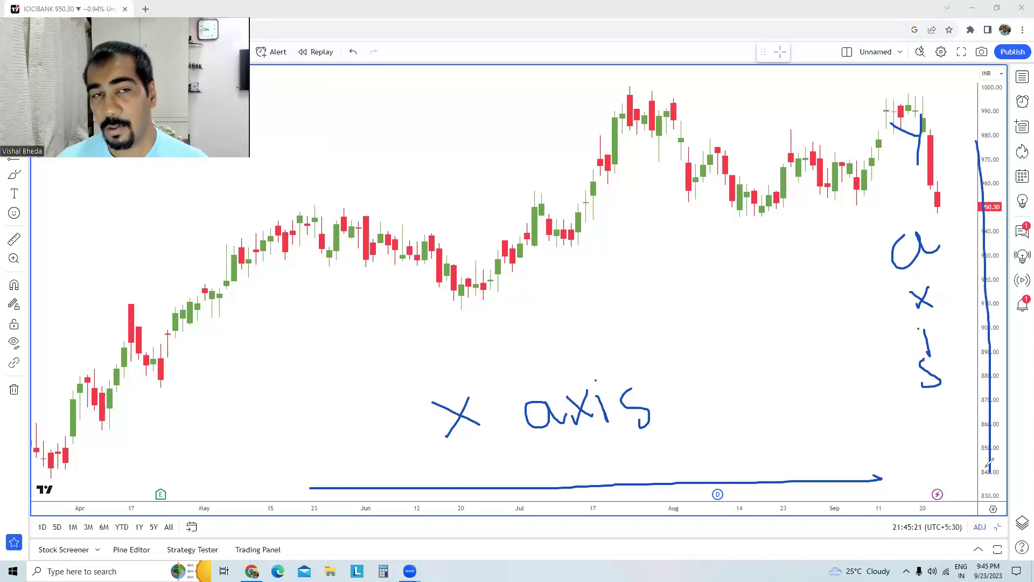
drag(843, 441, 975, 419)
drag(975, 420, 945, 443)
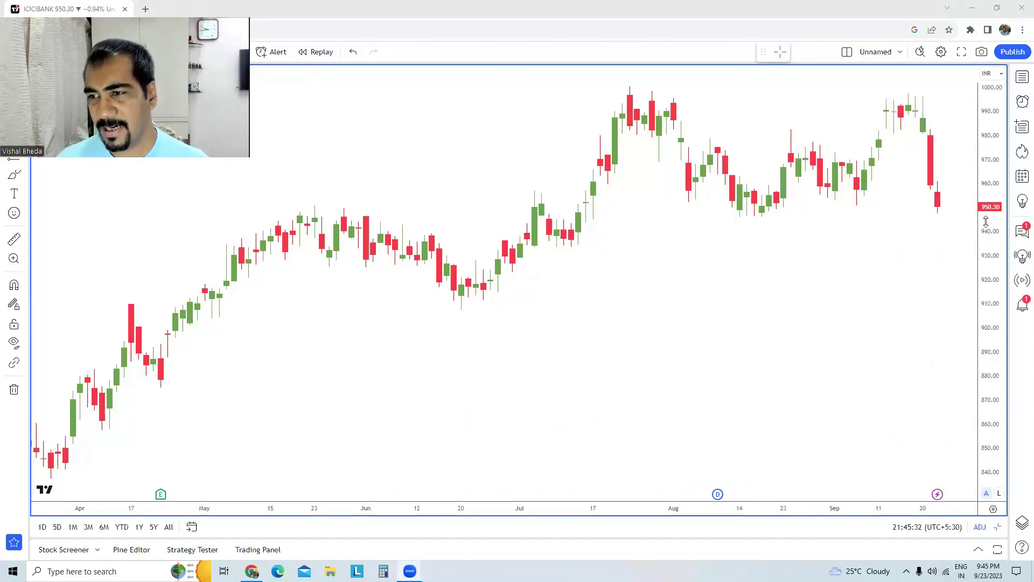
right_click(990, 255)
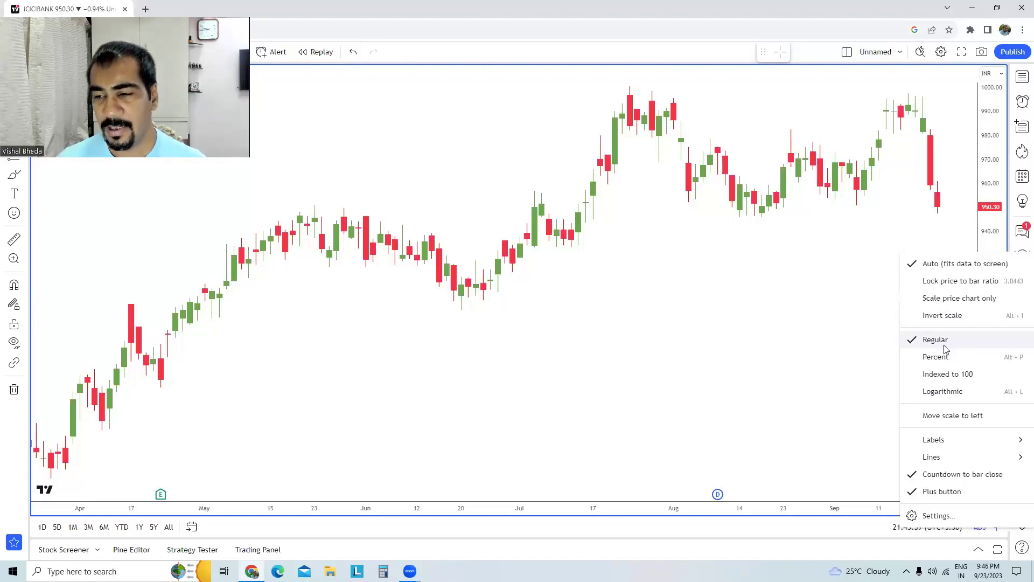
click(951, 398)
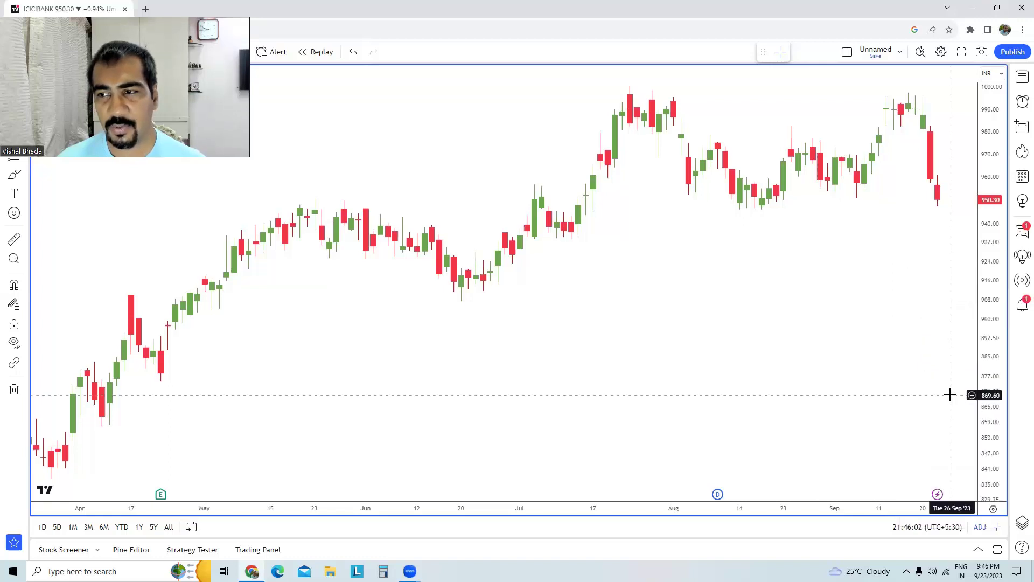
right_click(990, 235)
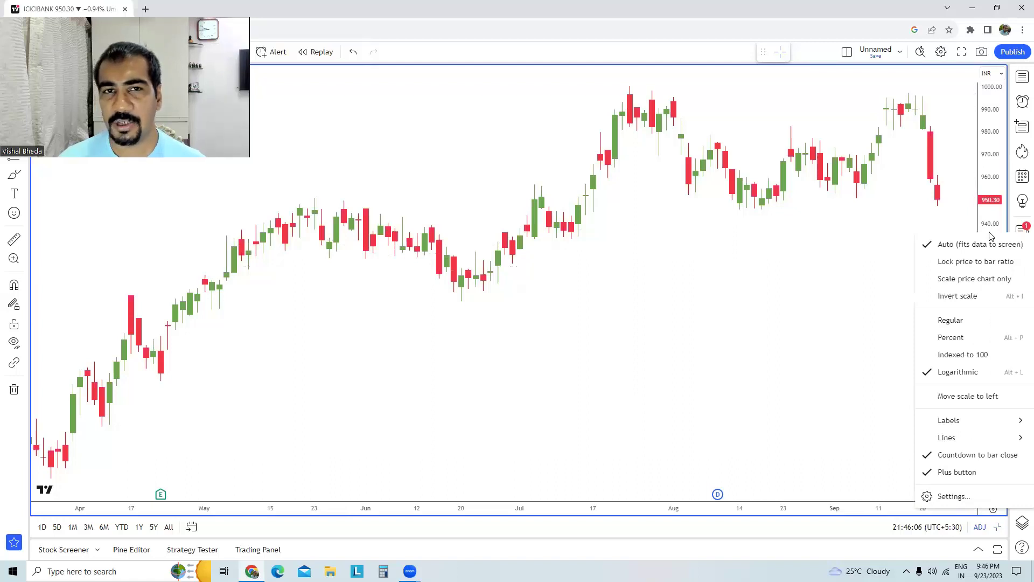
click(995, 320)
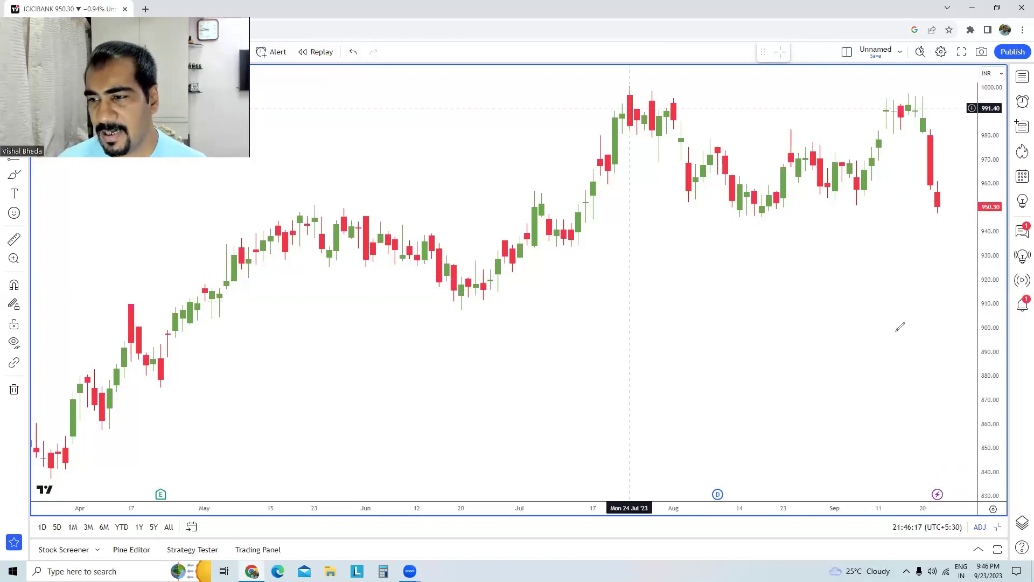
Draw arrows to the 900 and 930 levels and write '10' between each gap.
mouse_move(893, 340)
mouse_down()
mouse_move(971, 329)
mouse_move(954, 341)
mouse_up()
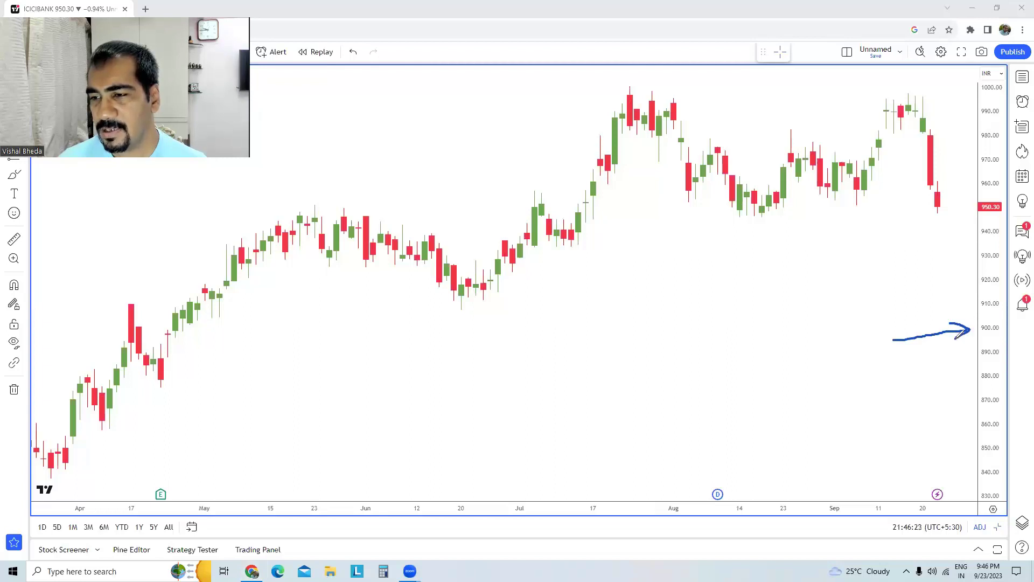
mouse_move(913, 302)
mouse_down()
mouse_move(968, 303)
mouse_move(958, 311)
mouse_up()
mouse_move(795, 335)
mouse_down()
mouse_move(797, 350)
mouse_move(818, 332)
mouse_move(808, 341)
mouse_up()
drag(933, 260, 968, 254)
drag(968, 253, 941, 268)
mouse_move(810, 291)
mouse_down()
mouse_move(812, 307)
mouse_move(833, 286)
mouse_up()
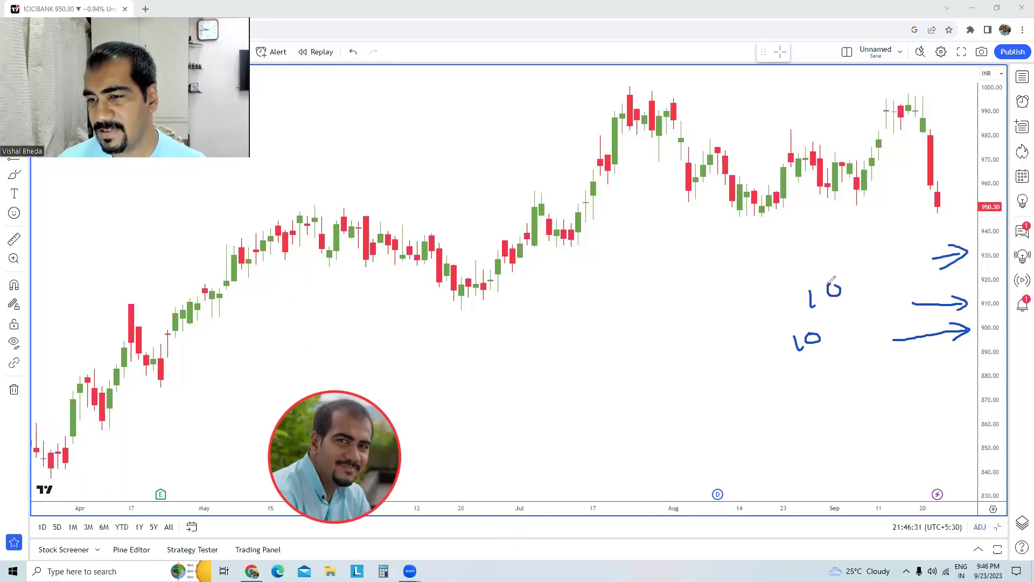
mouse_move(833, 248)
mouse_down()
mouse_move(837, 266)
mouse_move(851, 250)
mouse_up()
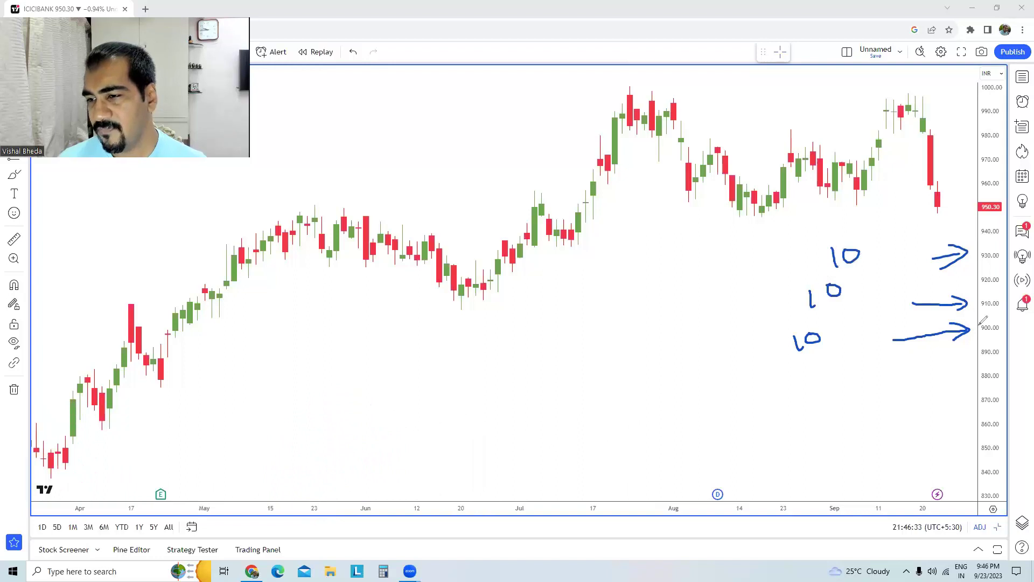
mouse_move(981, 338)
mouse_down()
mouse_move(1005, 328)
mouse_move(974, 319)
mouse_move(999, 335)
mouse_move(1018, 304)
mouse_move(976, 305)
mouse_move(1016, 302)
mouse_move(1015, 273)
mouse_move(977, 281)
mouse_move(997, 286)
mouse_move(1007, 249)
mouse_move(976, 263)
mouse_move(963, 85)
mouse_move(978, 94)
mouse_up()
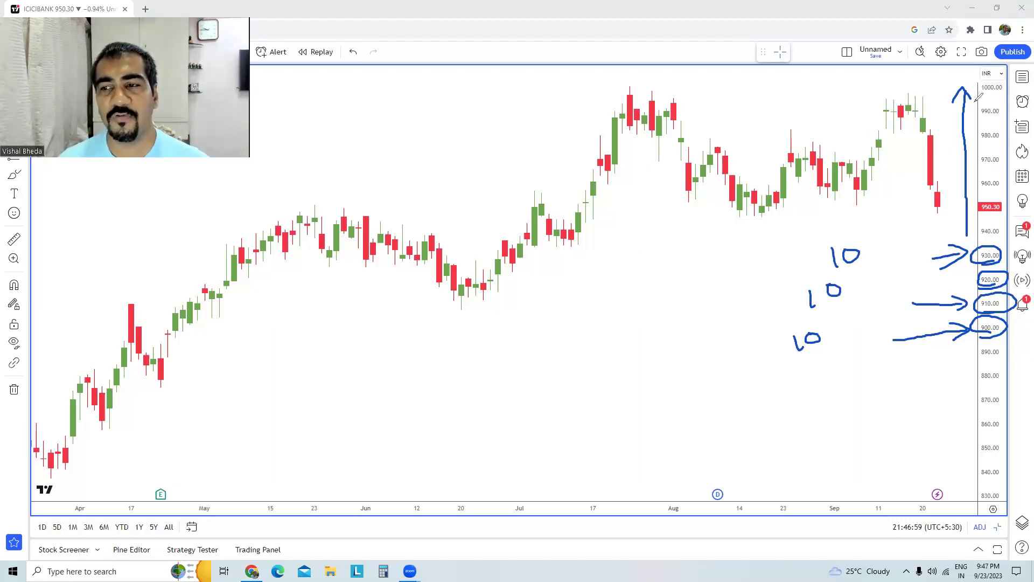
Draw three more arrows pointing at the price levels below 900.
mouse_move(918, 393)
mouse_down()
mouse_move(962, 356)
mouse_move(962, 369)
mouse_up()
drag(932, 416, 973, 386)
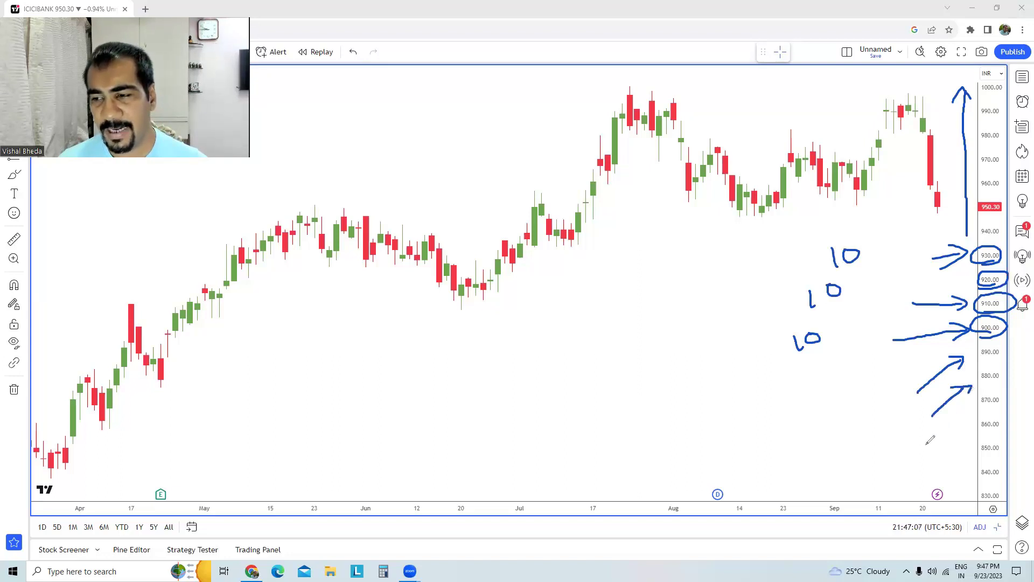
mouse_move(927, 443)
mouse_down()
mouse_move(973, 410)
mouse_move(973, 422)
mouse_up()
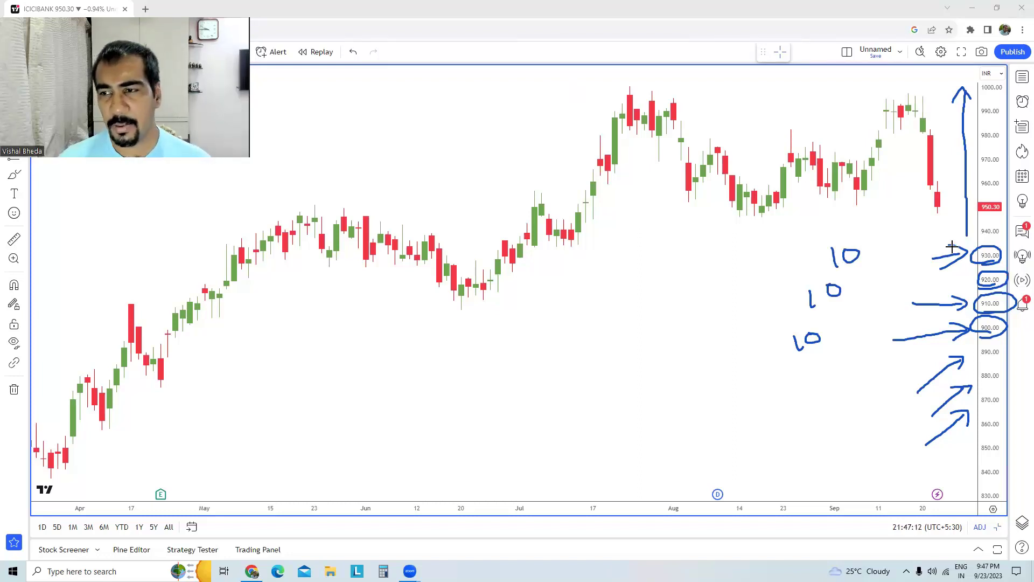
Switch the price scale to Logarithmic and draw two red arrows toward its labels.
right_click(986, 261)
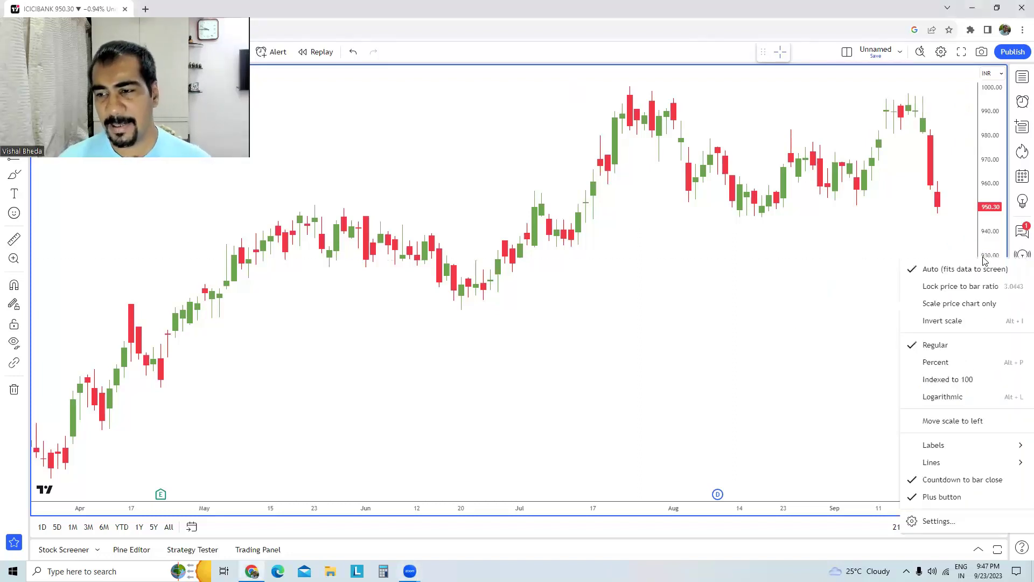
click(998, 403)
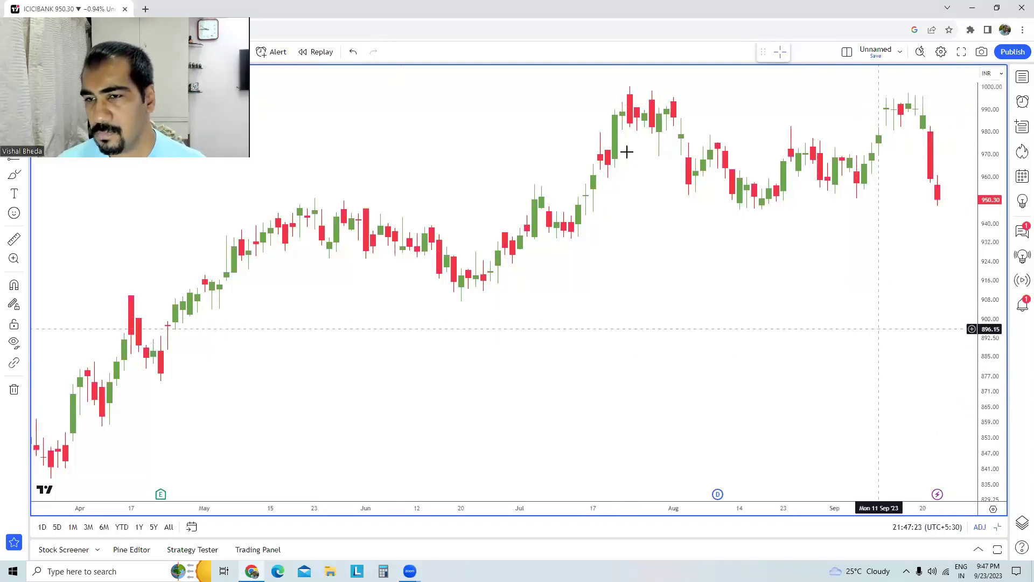
mouse_move(834, 362)
mouse_down()
mouse_move(951, 322)
mouse_move(967, 327)
mouse_move(947, 342)
mouse_up()
mouse_move(908, 313)
mouse_down()
mouse_move(967, 298)
mouse_move(950, 301)
mouse_move(961, 282)
mouse_move(949, 300)
mouse_move(965, 269)
mouse_move(980, 267)
mouse_move(964, 281)
mouse_move(943, 250)
mouse_move(968, 246)
mouse_move(946, 264)
mouse_up()
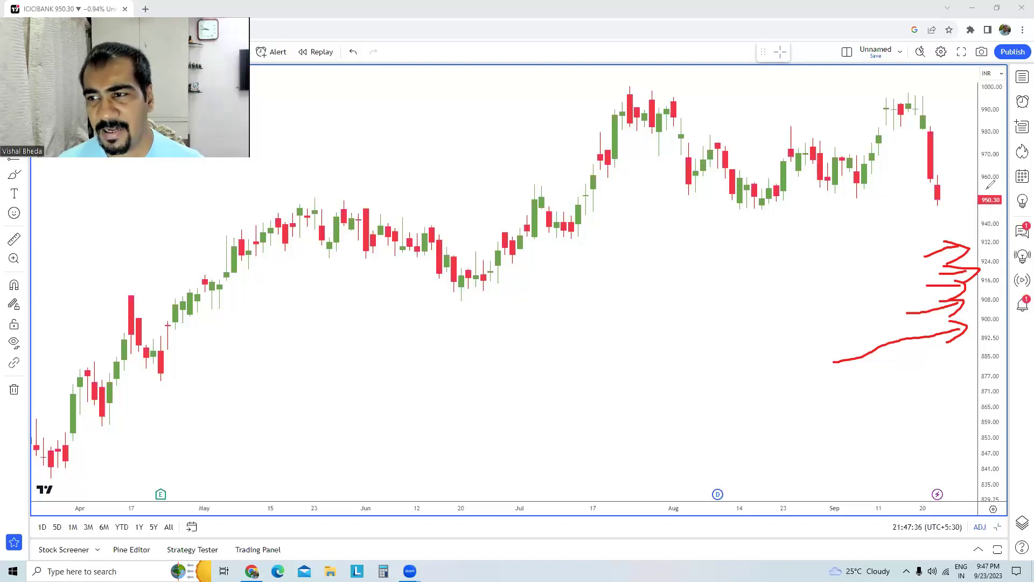
Circle the 950.30 label in red, add a small note, and draw an arrow up the scale.
mouse_move(976, 200)
mouse_down()
mouse_move(953, 181)
mouse_move(978, 174)
mouse_up()
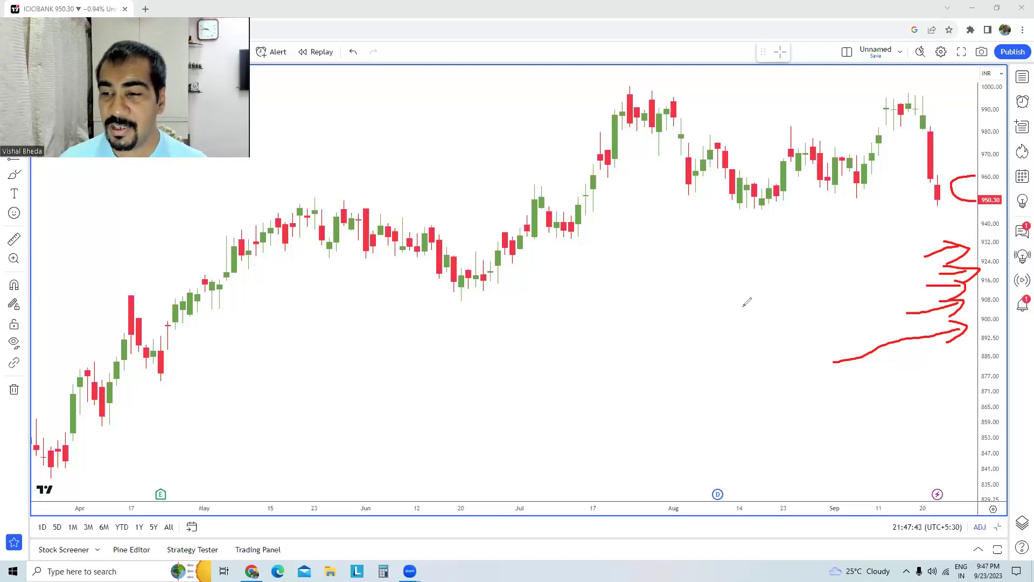
mouse_move(735, 296)
mouse_down()
mouse_move(758, 313)
mouse_move(738, 291)
mouse_move(743, 299)
mouse_up()
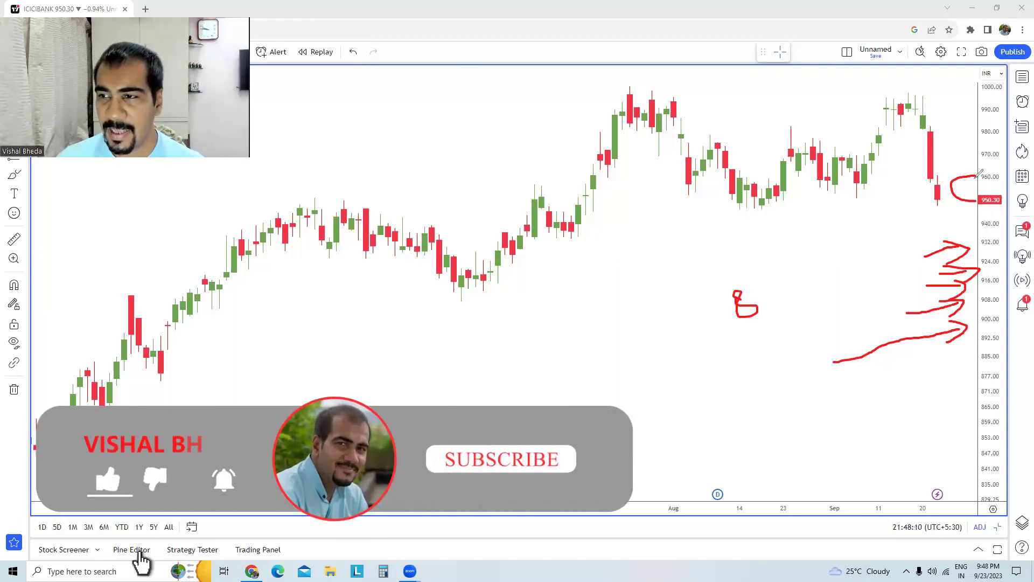
mouse_move(968, 174)
mouse_down()
mouse_move(958, 130)
mouse_move(978, 125)
mouse_up()
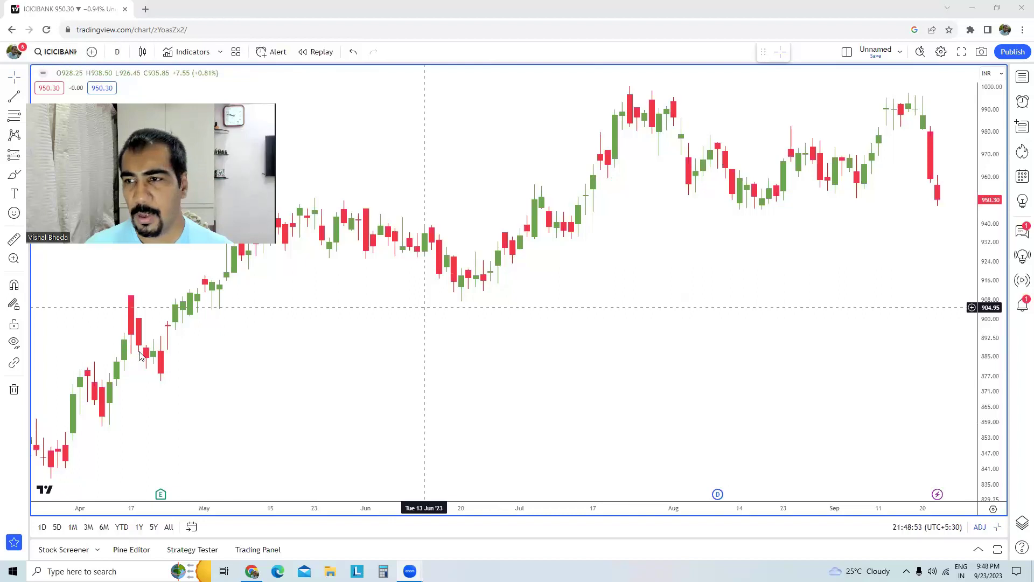
Switch ICICIBANK to the 1W weekly interval on a Regular price scale.
key(1)
key(w)
key(Return)
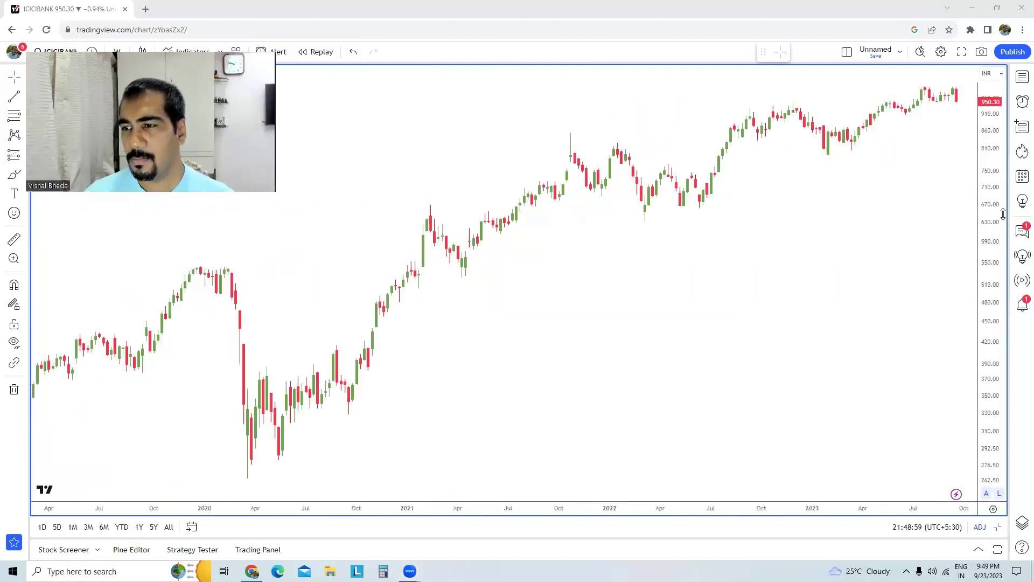
right_click(990, 192)
click(956, 278)
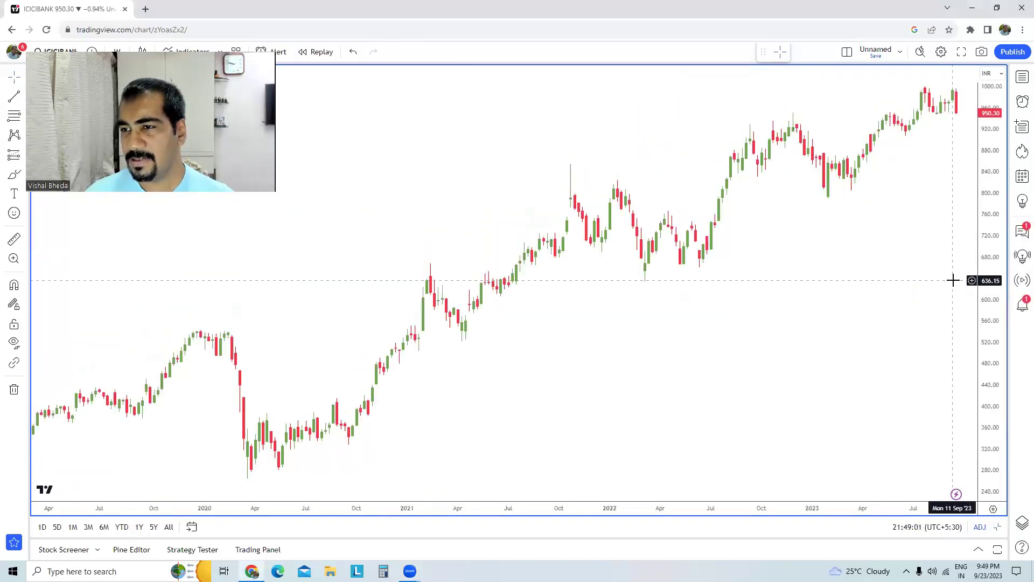
Compare Logarithmic and Regular scales, ending on Regular, 600–1000, spanning mid-2021 to September 2023.
right_click(988, 210)
click(958, 347)
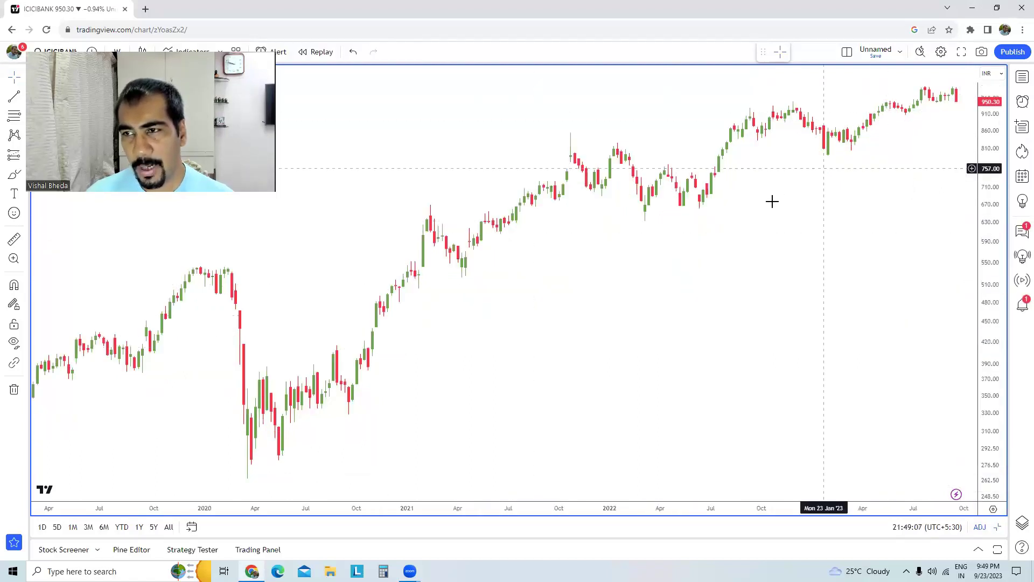
scroll(933, 231, down, 5)
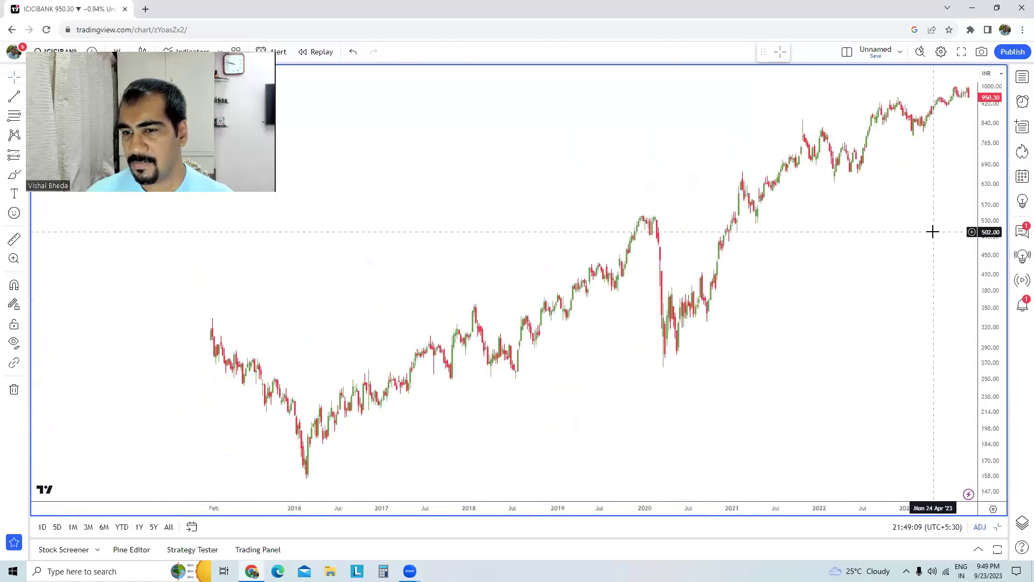
right_click(990, 153)
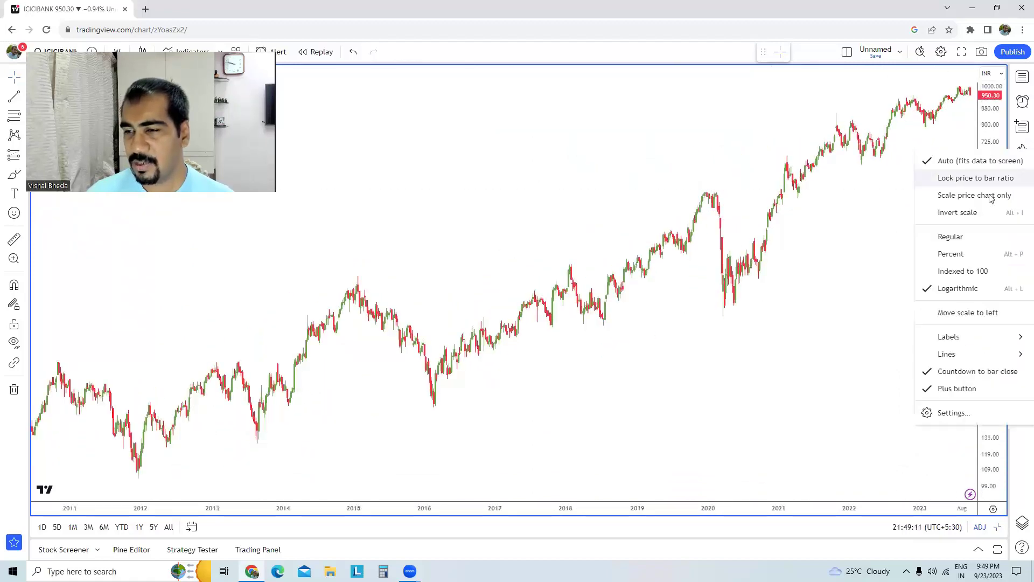
click(1003, 241)
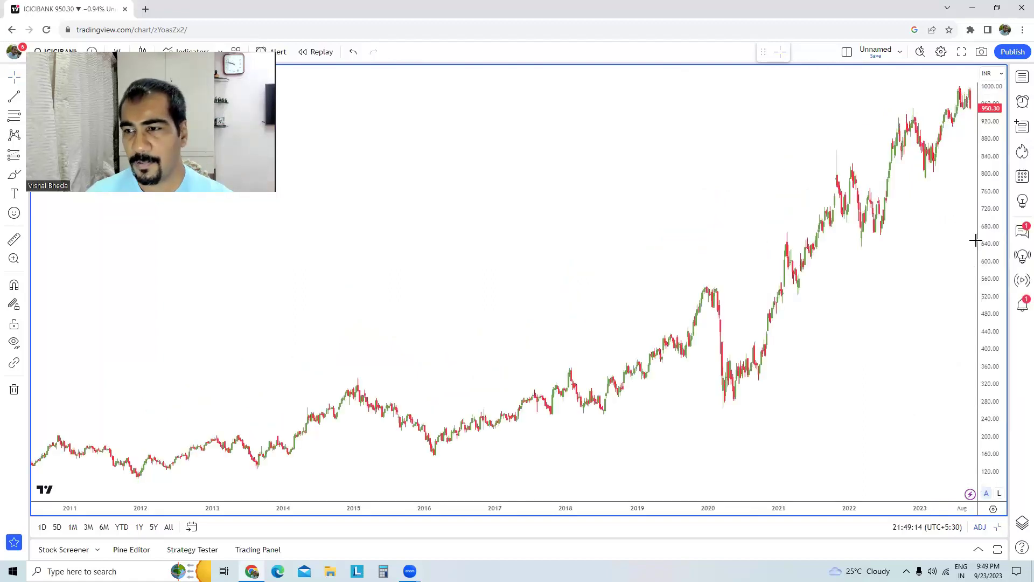
scroll(860, 286, up, 2)
scroll(860, 286, up, 5)
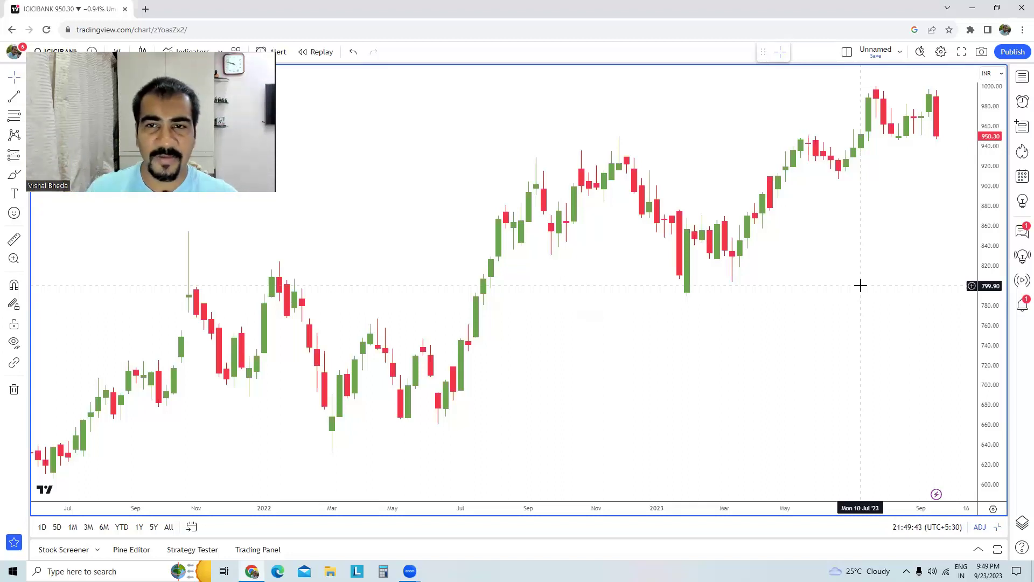
Zoom out to late 2020 and set the weekly chart to a Logarithmic scale (about 316–950).
scroll(860, 285, down, 3)
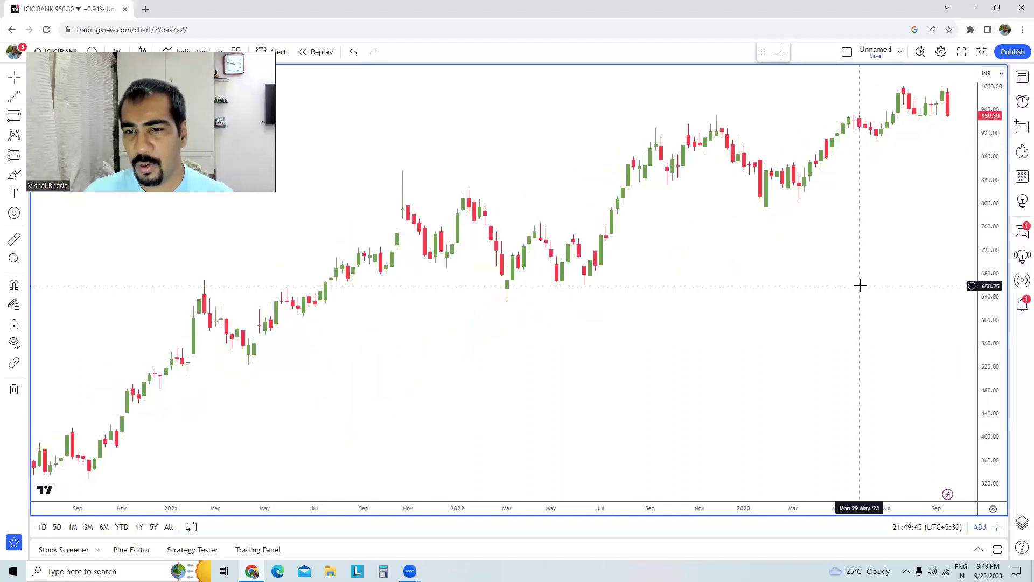
right_click(987, 214)
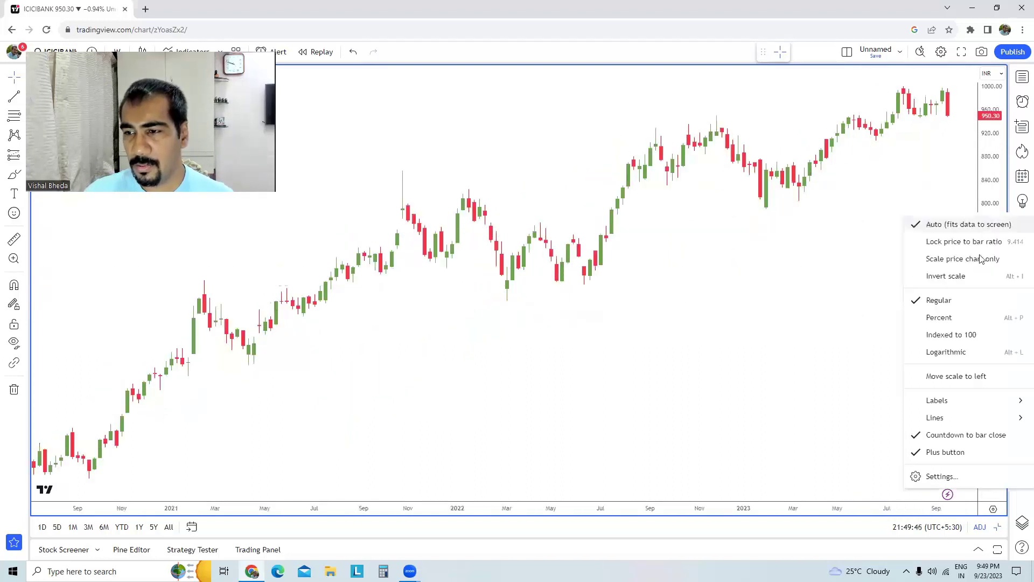
click(956, 355)
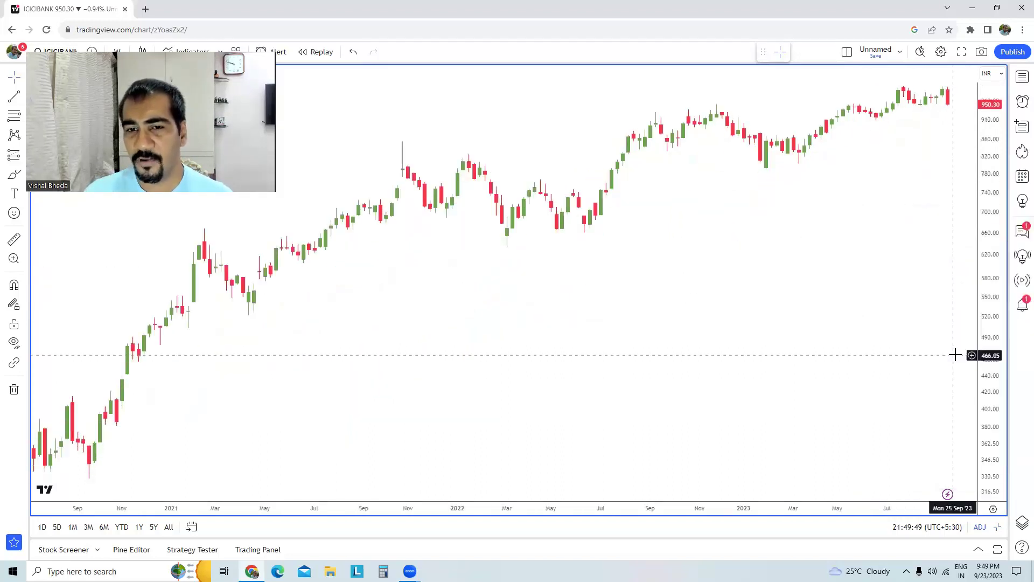